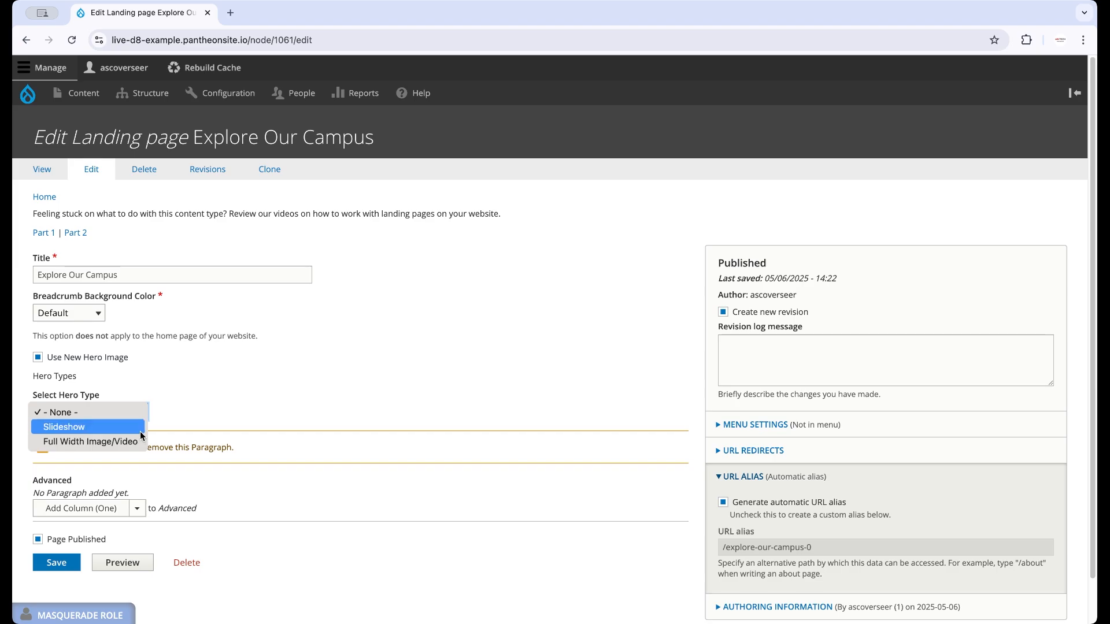
Step: Set the hero type to Slideshow and insert alumni_brutus.png from the media library as the first slide's image
{"action": "left_click", "coordinate": [137, 428]}
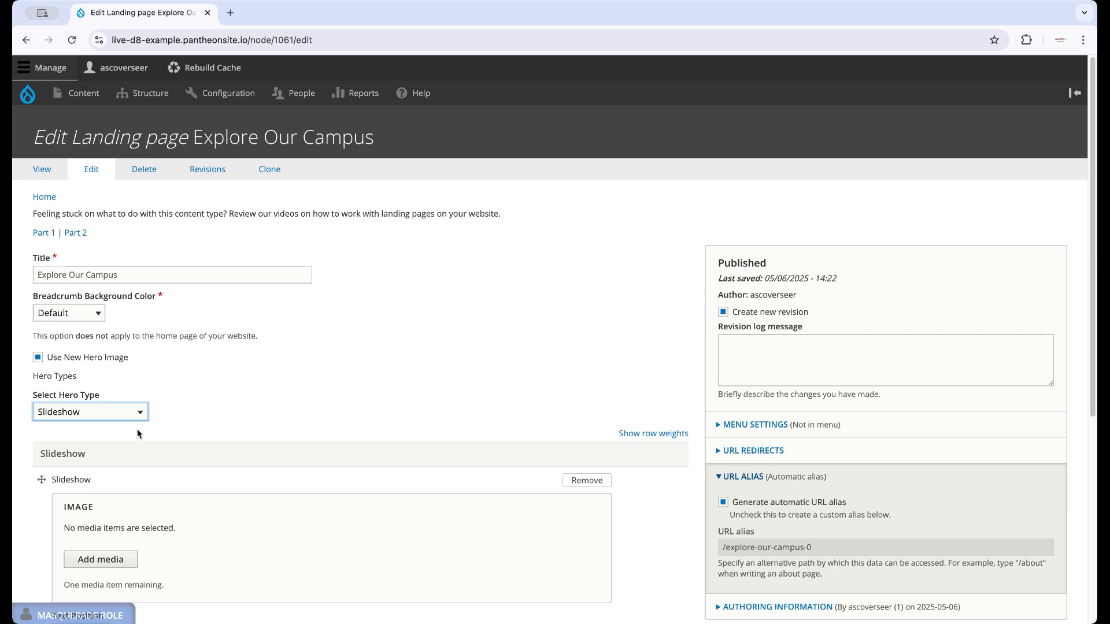
{"action": "scroll", "coordinate": [137, 428], "scroll_direction": "down", "scroll_amount": 2}
{"action": "scroll", "coordinate": [137, 432], "scroll_direction": "down", "scroll_amount": 5}
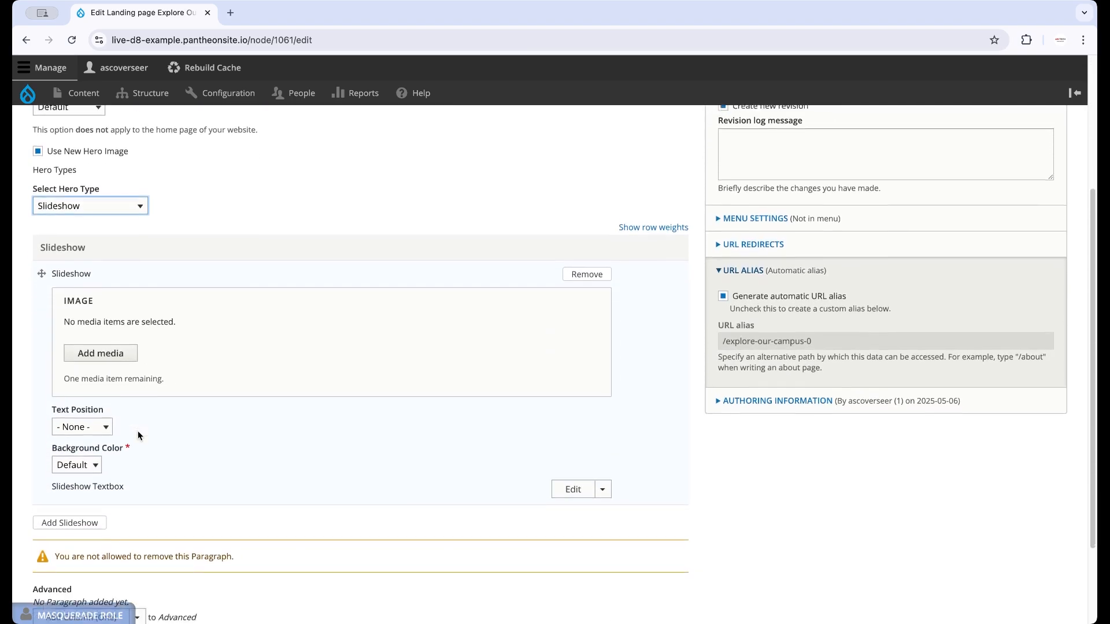
{"action": "left_click", "coordinate": [119, 354]}
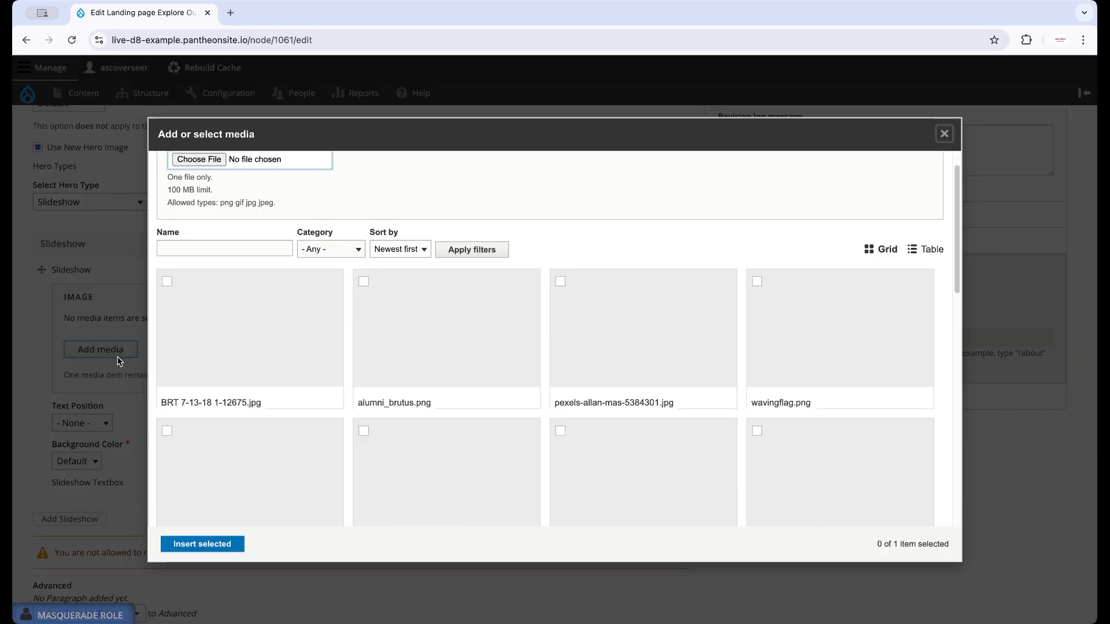
{"action": "left_click", "coordinate": [428, 342]}
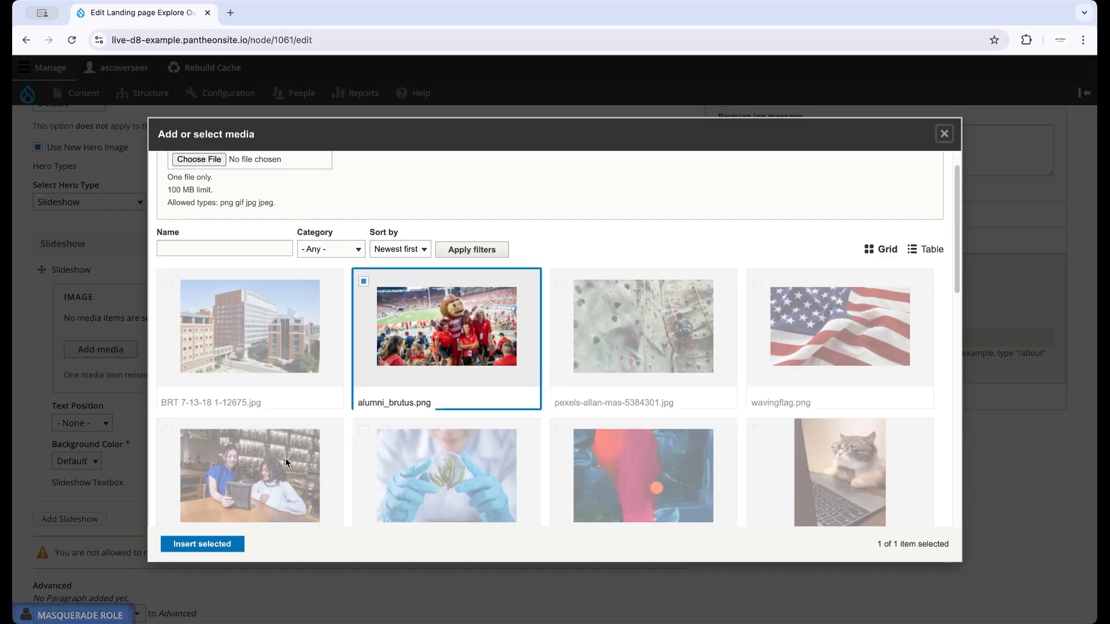
{"action": "left_click", "coordinate": [202, 545]}
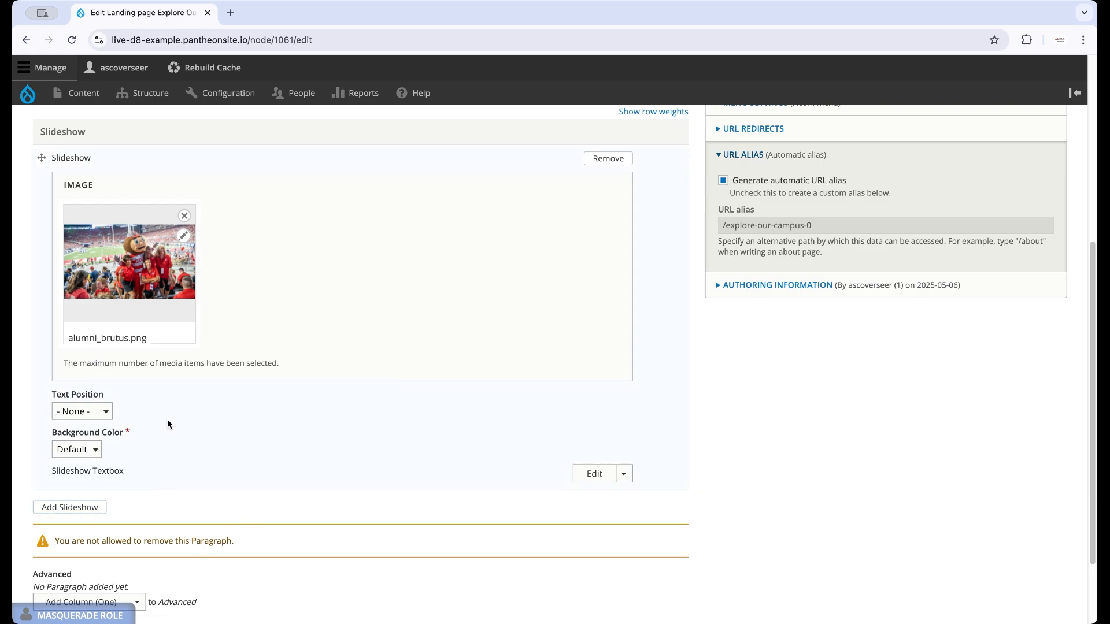
Step: Set the first slide's text position to Left Side and its background color to Scarlet
{"action": "left_click", "coordinate": [99, 411]}
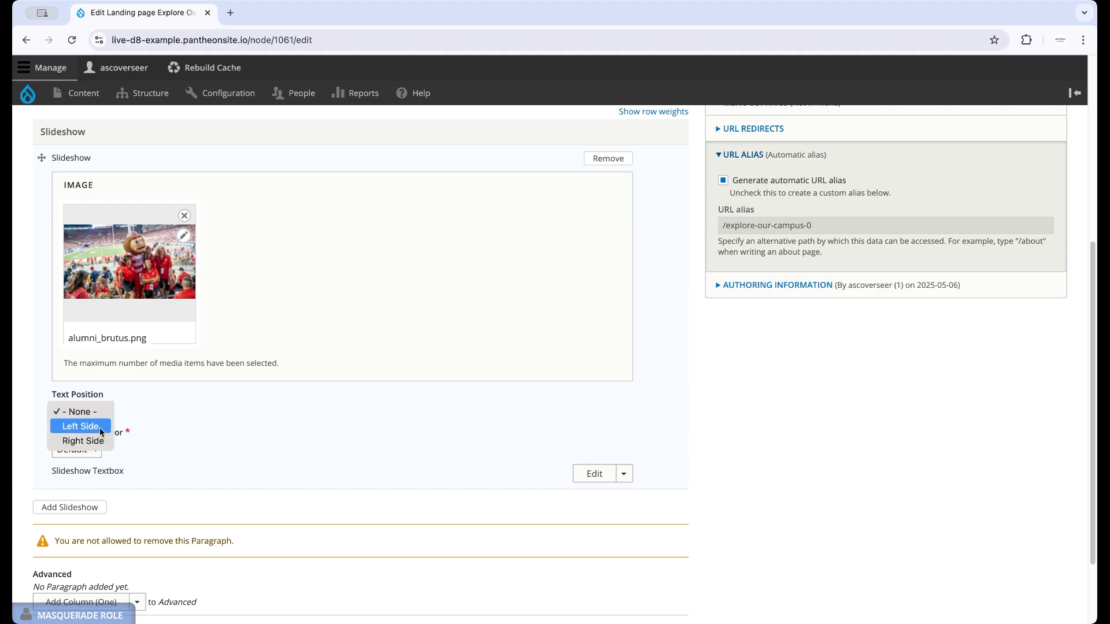
{"action": "left_click", "coordinate": [100, 427]}
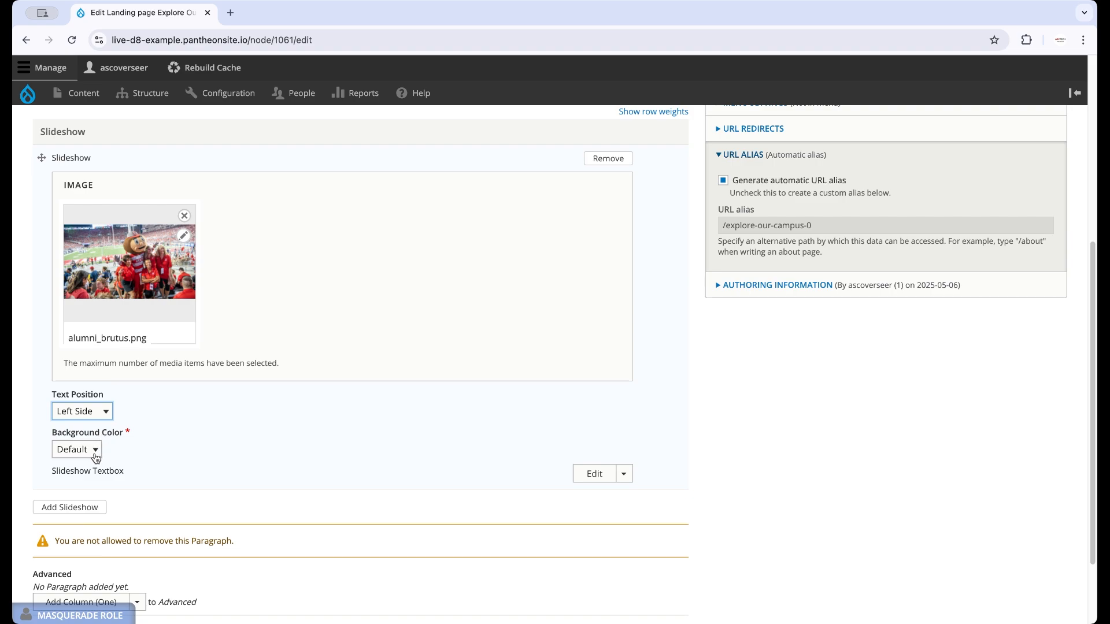
{"action": "left_click", "coordinate": [96, 457]}
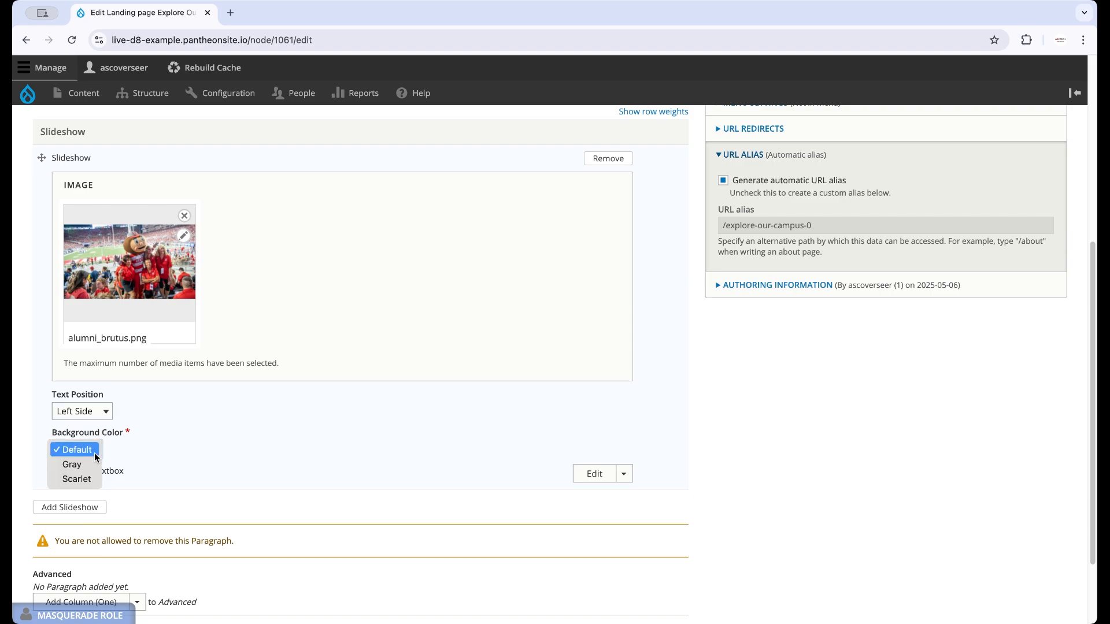
{"action": "left_click", "coordinate": [76, 479]}
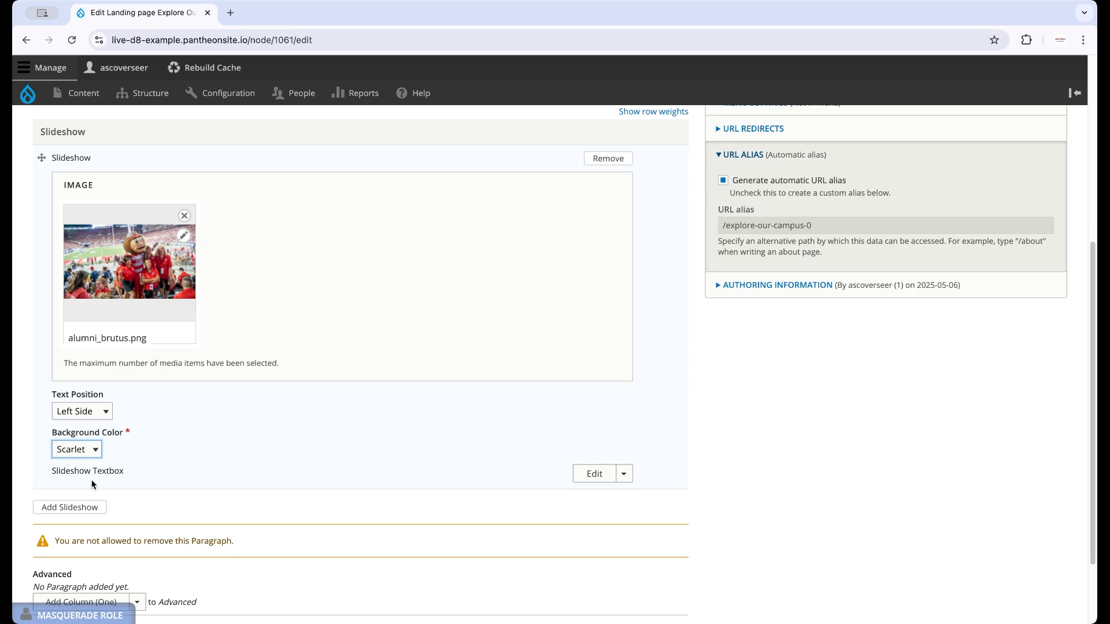
Step: Fill the slideshow textbox with headline "Lorem Ipsum" and subhead "Lorem ipsum dolor sit amet, consectetur adipiscing elit, sed do eiusmod tempor incididunt ut labore"
{"action": "scroll", "coordinate": [150, 490], "scroll_direction": "down", "scroll_amount": 3}
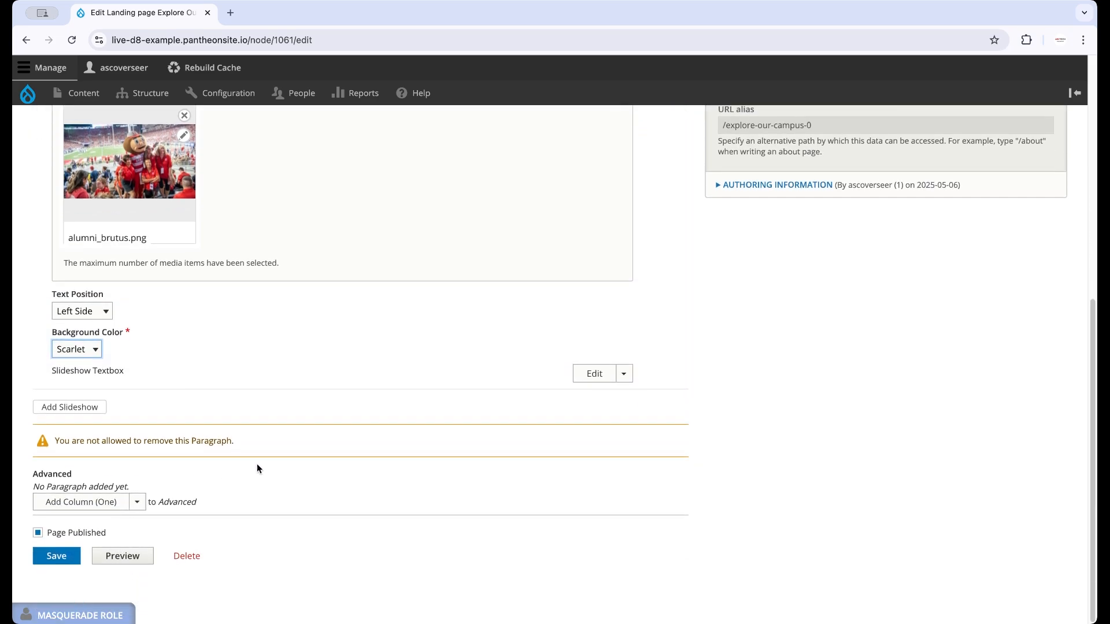
{"action": "left_click", "coordinate": [590, 375]}
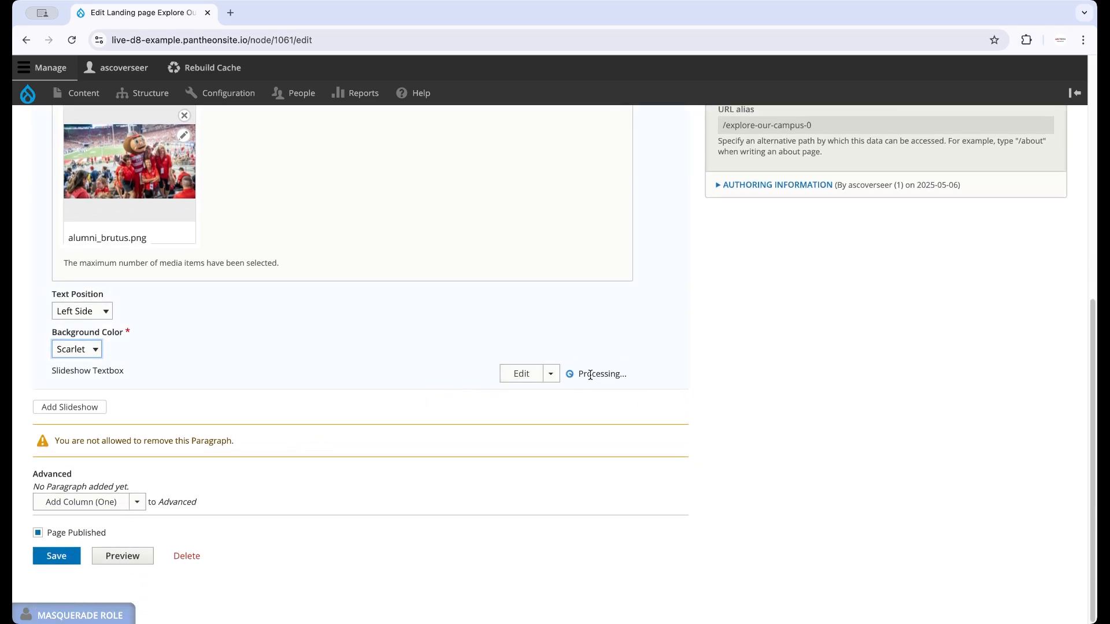
{"action": "scroll", "coordinate": [258, 511], "scroll_direction": "down", "scroll_amount": 4}
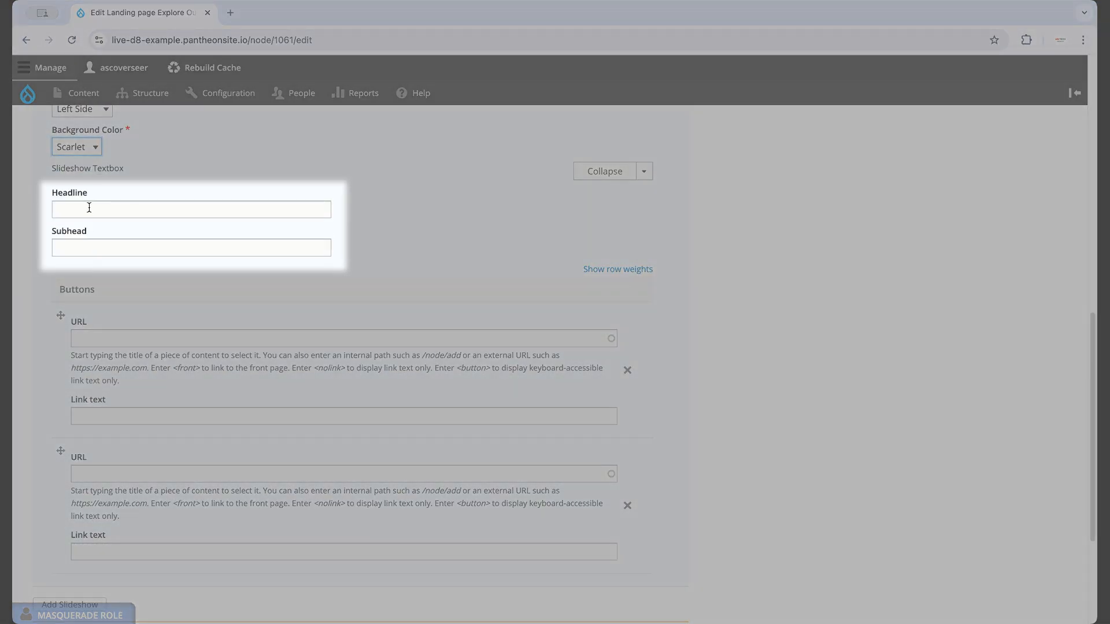
{"action": "left_click", "coordinate": [89, 208]}
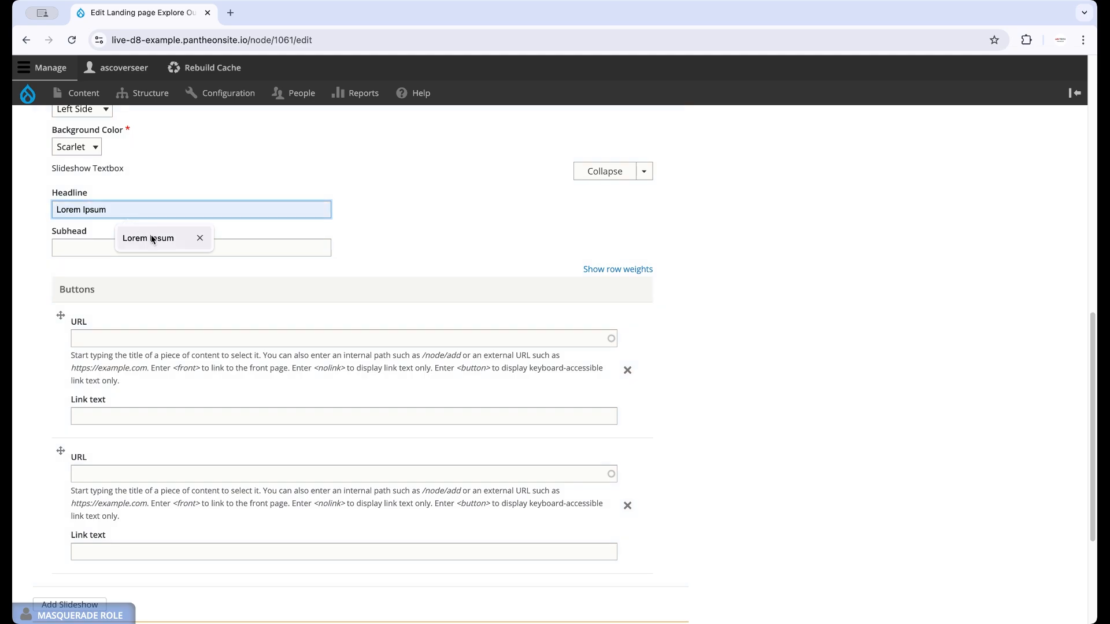
{"action": "left_click", "coordinate": [150, 237]}
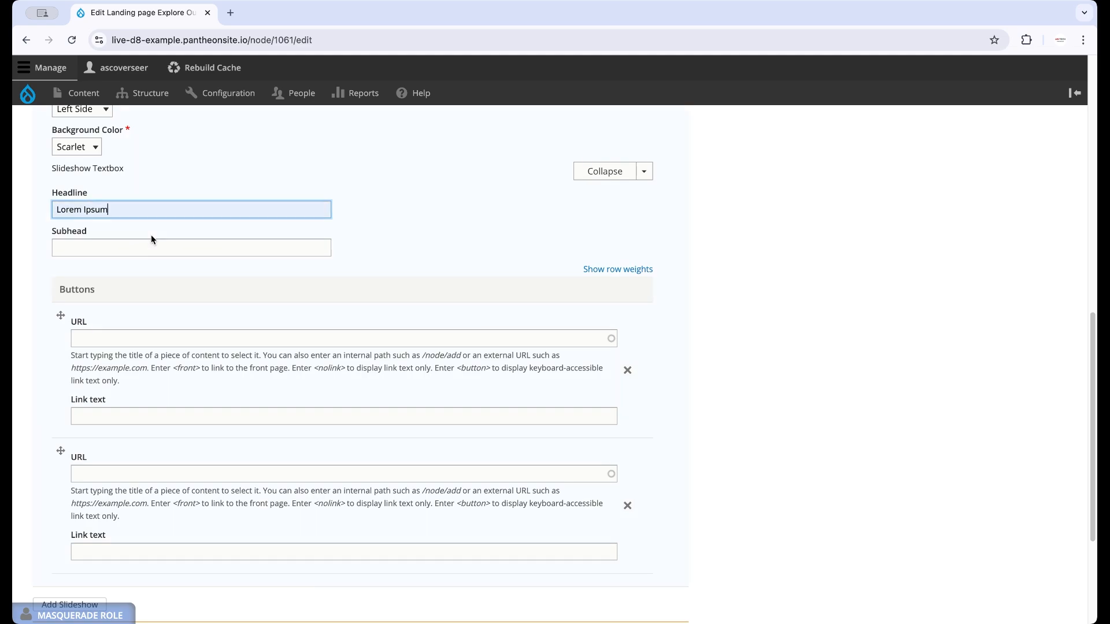
{"action": "left_click", "coordinate": [55, 245]}
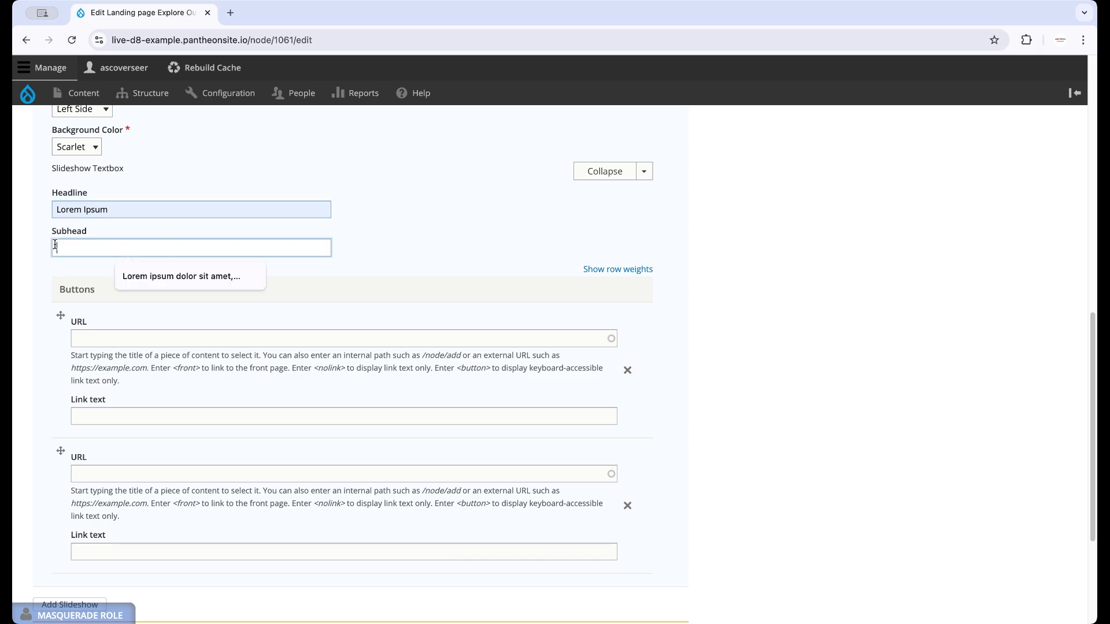
{"action": "left_click", "coordinate": [145, 284]}
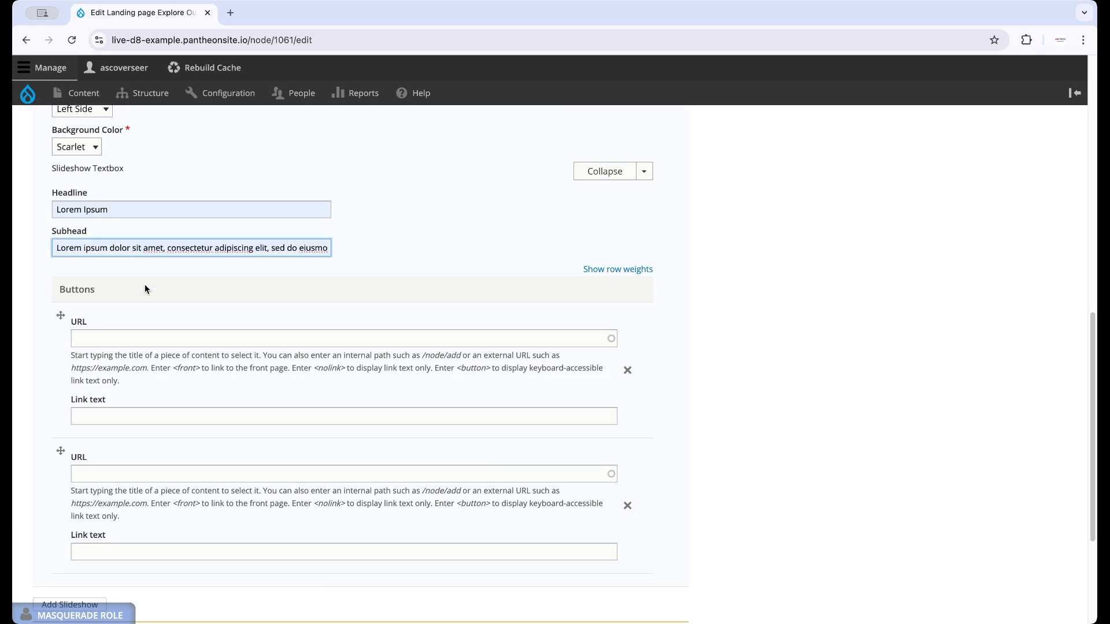
Step: Add a second slide to the slideshow and open the media library for its image
{"action": "scroll", "coordinate": [160, 444], "scroll_direction": "down", "scroll_amount": 3}
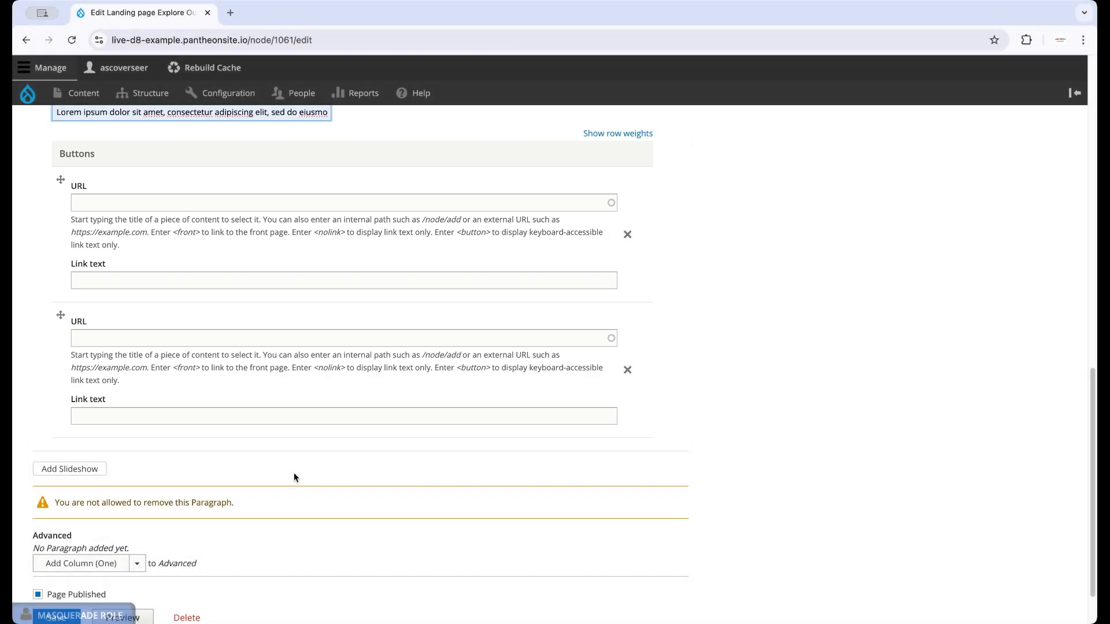
{"action": "left_click", "coordinate": [41, 473]}
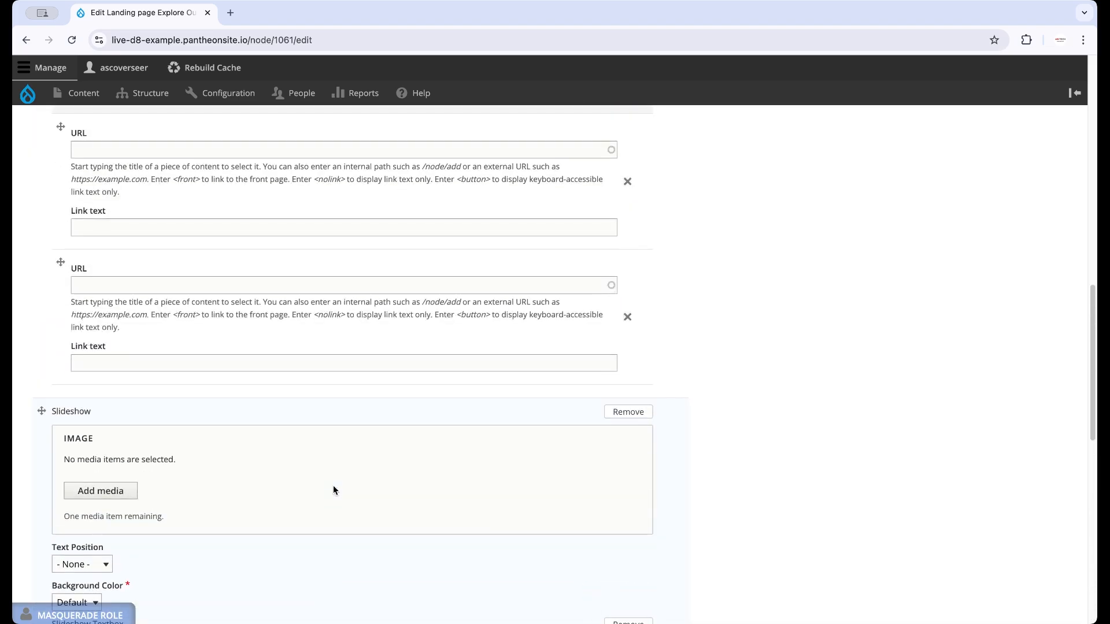
{"action": "scroll", "coordinate": [333, 490], "scroll_direction": "down", "scroll_amount": 3}
{"action": "left_click", "coordinate": [101, 306]}
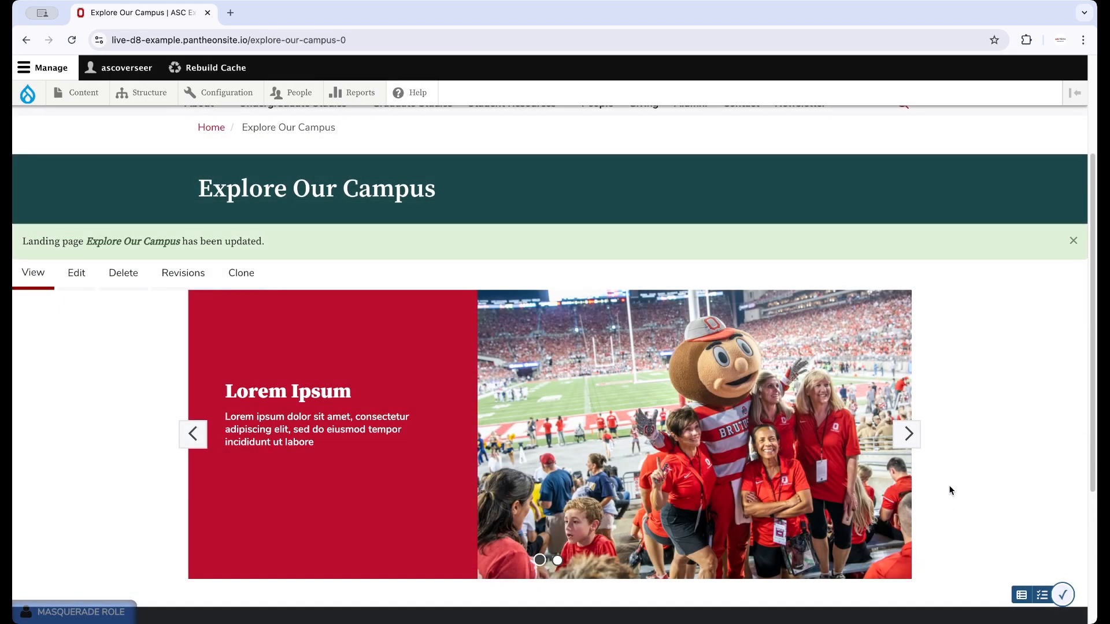
Step: Advance through the slides of the hero slideshow on the saved Explore Our Campus page
{"action": "left_click", "coordinate": [906, 441]}
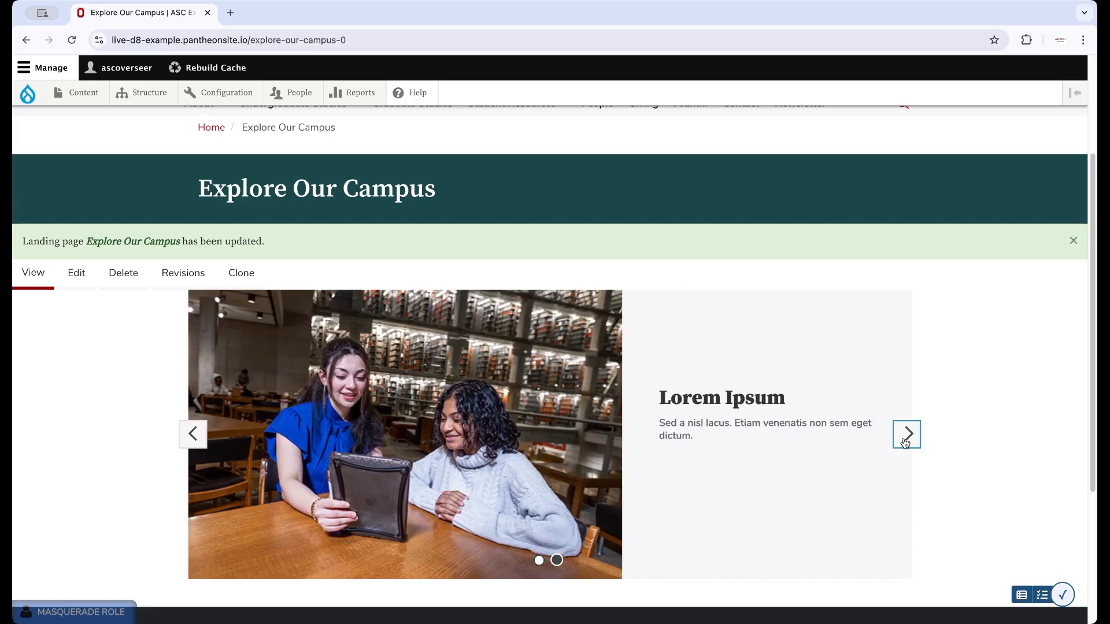
{"action": "left_click", "coordinate": [906, 441]}
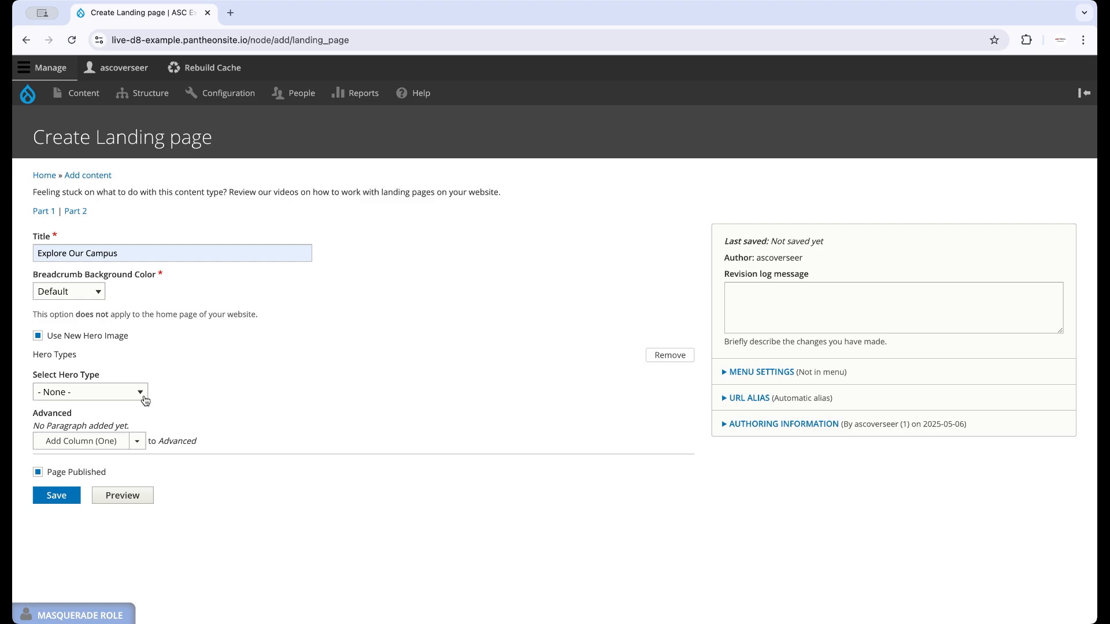
Step: Set the new landing page's hero type to Full Width Image/Video and insert alumni_brutus.png as the slide's image
{"action": "left_click", "coordinate": [139, 392]}
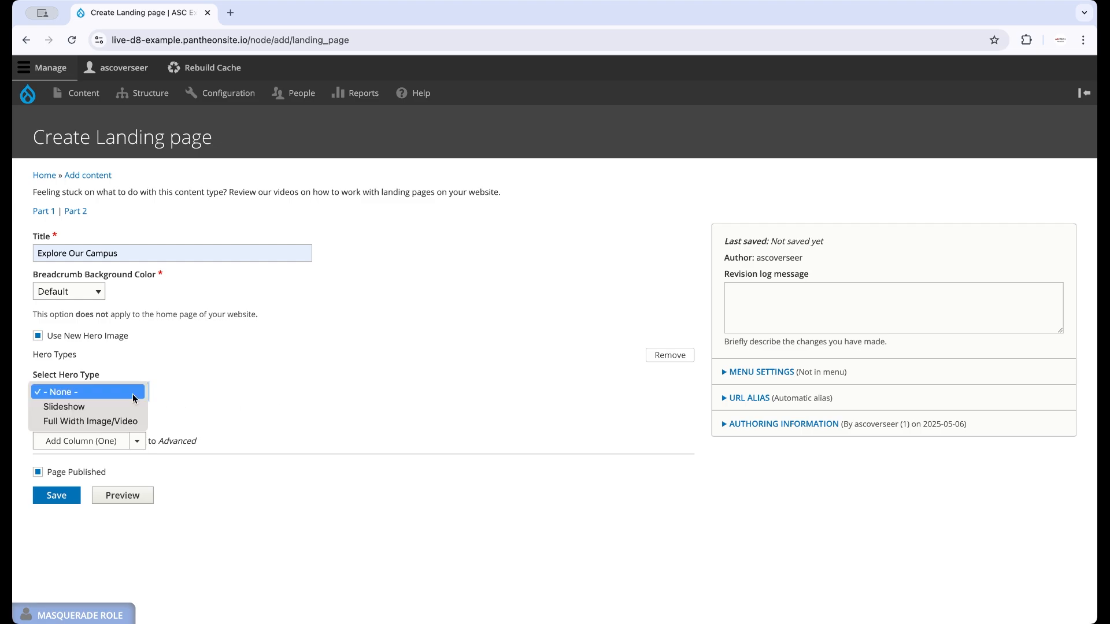
{"action": "left_click", "coordinate": [123, 421]}
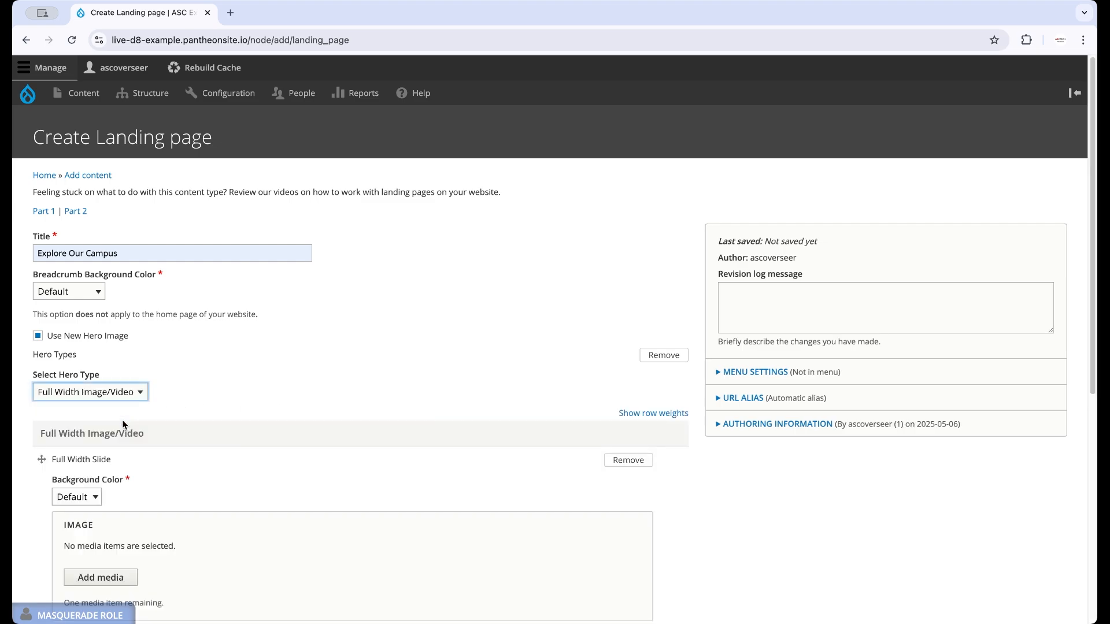
{"action": "scroll", "coordinate": [383, 480], "scroll_direction": "down", "scroll_amount": 5}
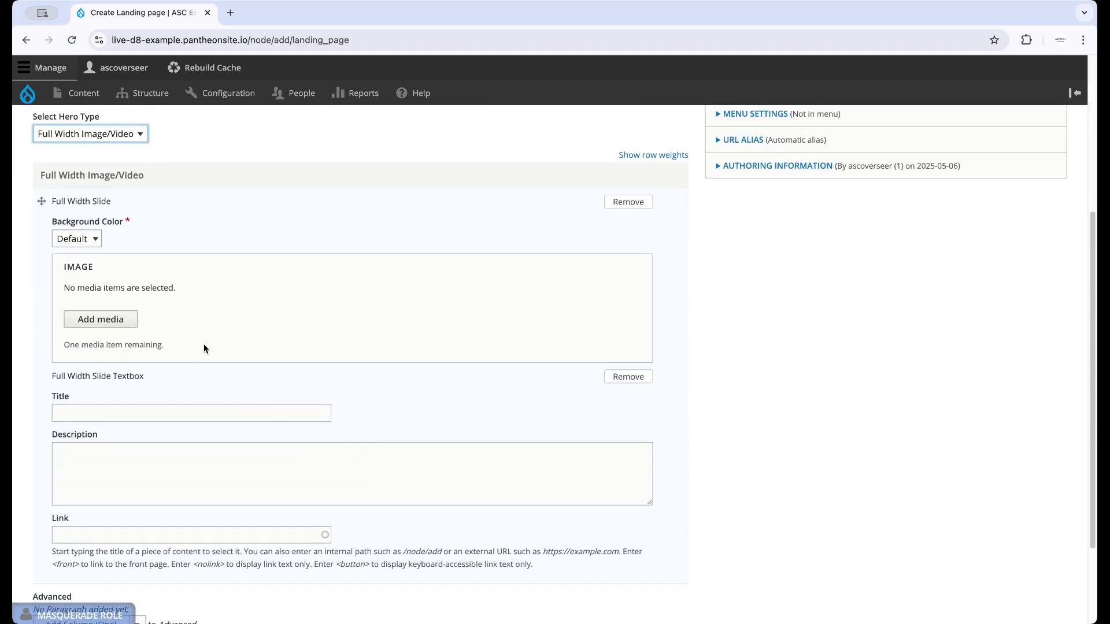
{"action": "left_click", "coordinate": [116, 320]}
{"action": "left_click", "coordinate": [129, 320]}
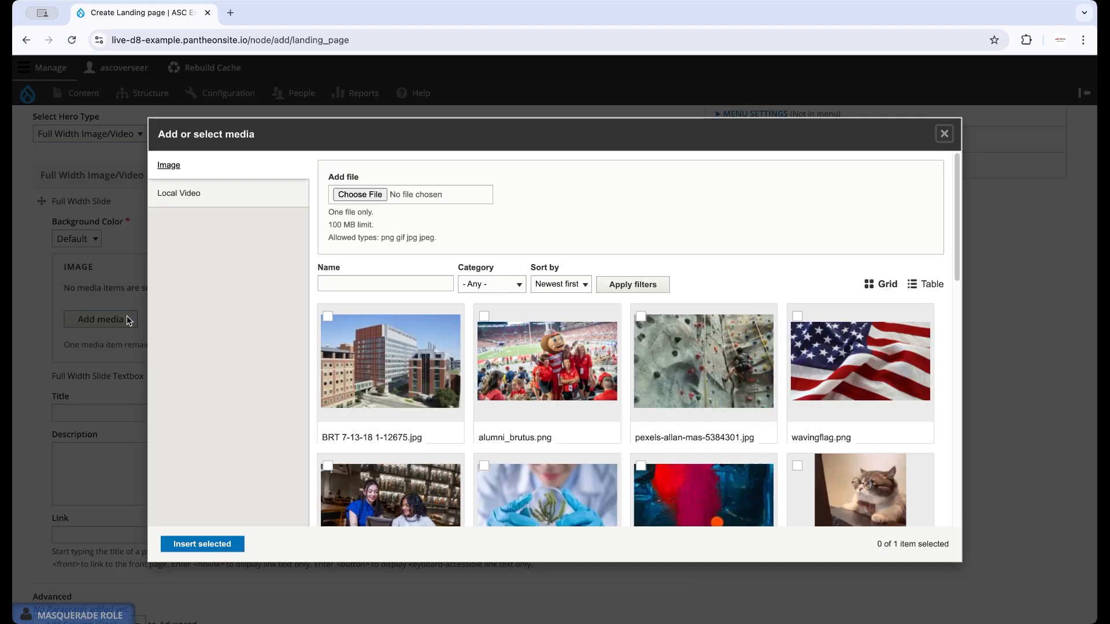
{"action": "left_click", "coordinate": [557, 347]}
{"action": "left_click", "coordinate": [222, 542]}
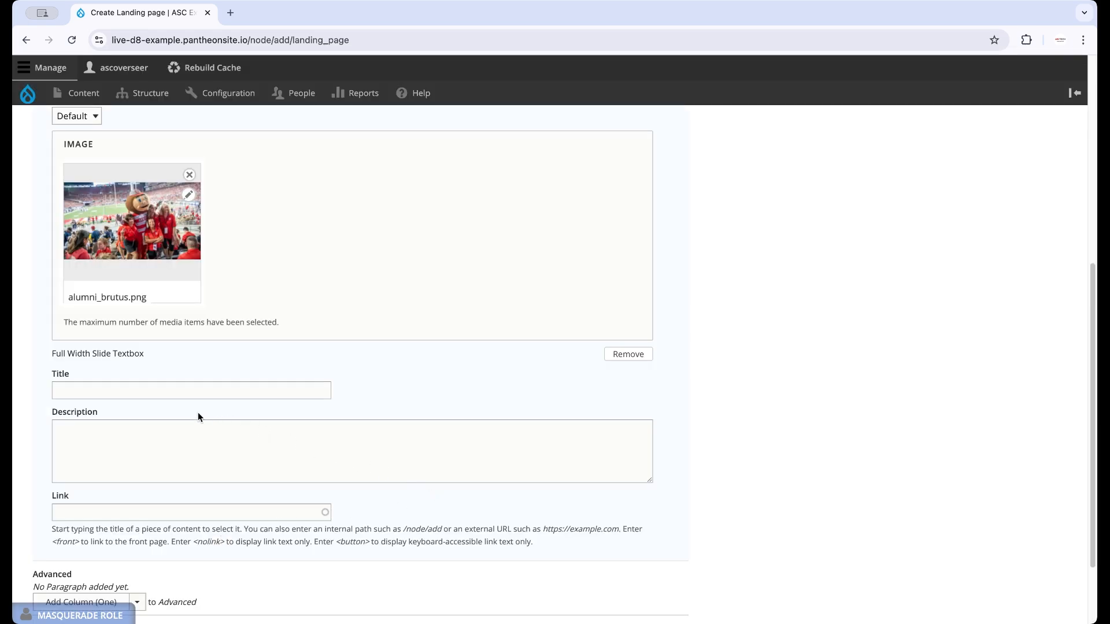
Step: Fill the full width slide textbox with title "Lorem Ipsum", description "Explore Our Campus" and link /home
{"action": "left_click", "coordinate": [74, 386]}
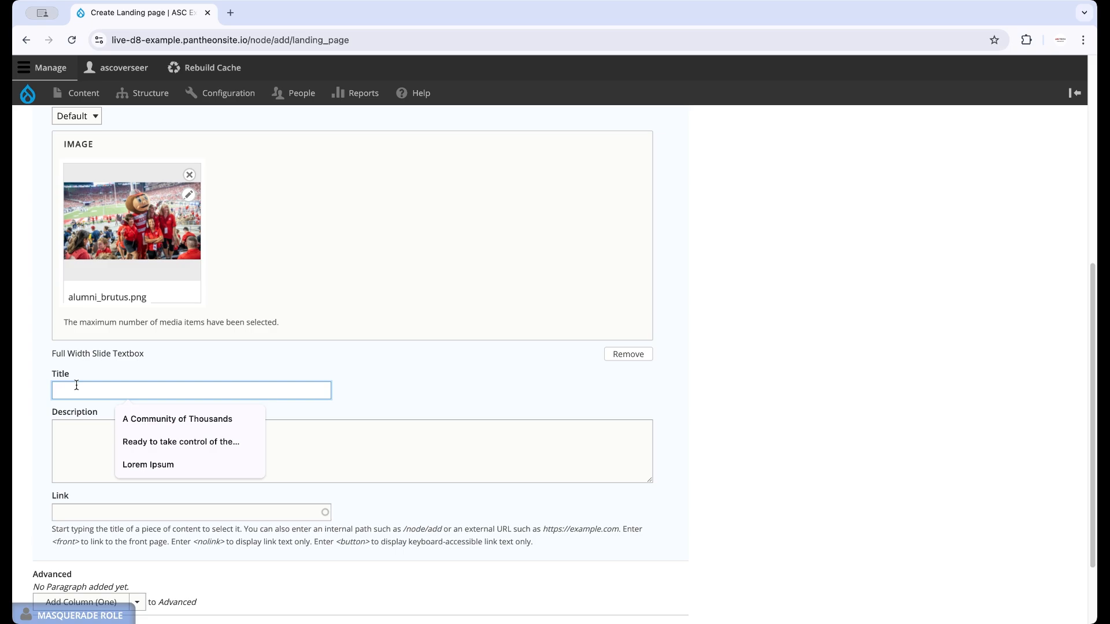
{"action": "left_click", "coordinate": [158, 465]}
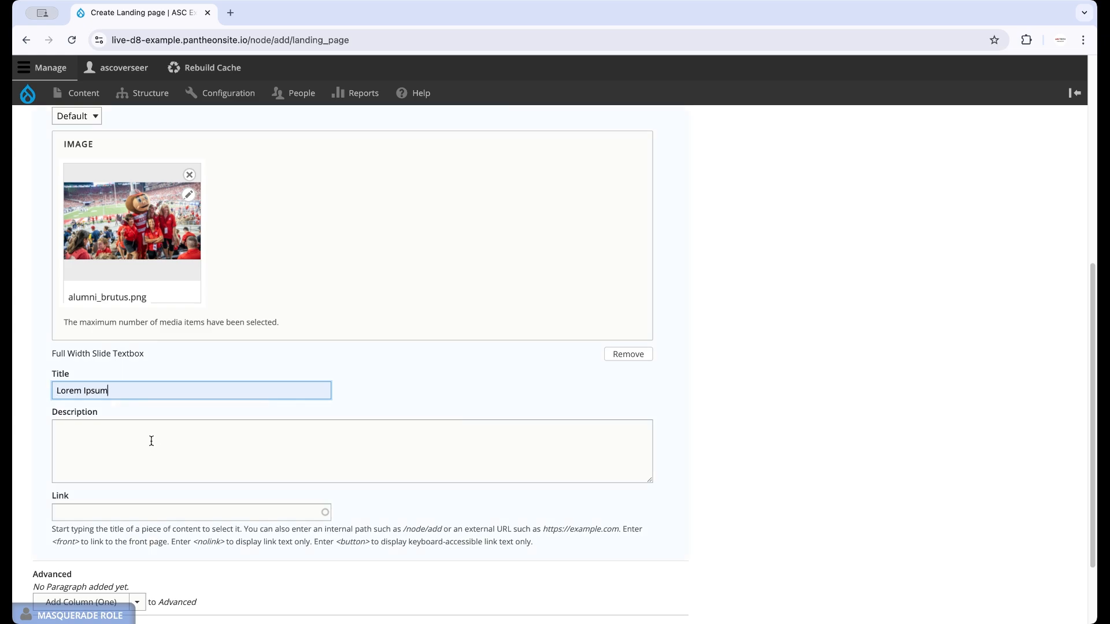
{"action": "left_click", "coordinate": [151, 441]}
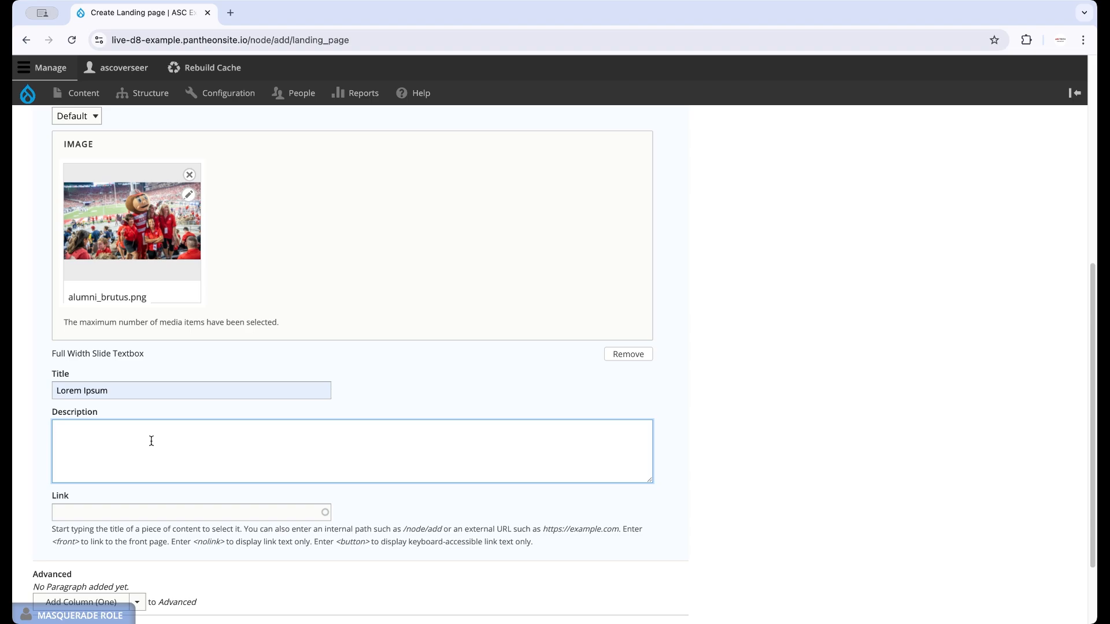
{"action": "type", "text": "Explore Our Campus"}
{"action": "left_click", "coordinate": [135, 506]}
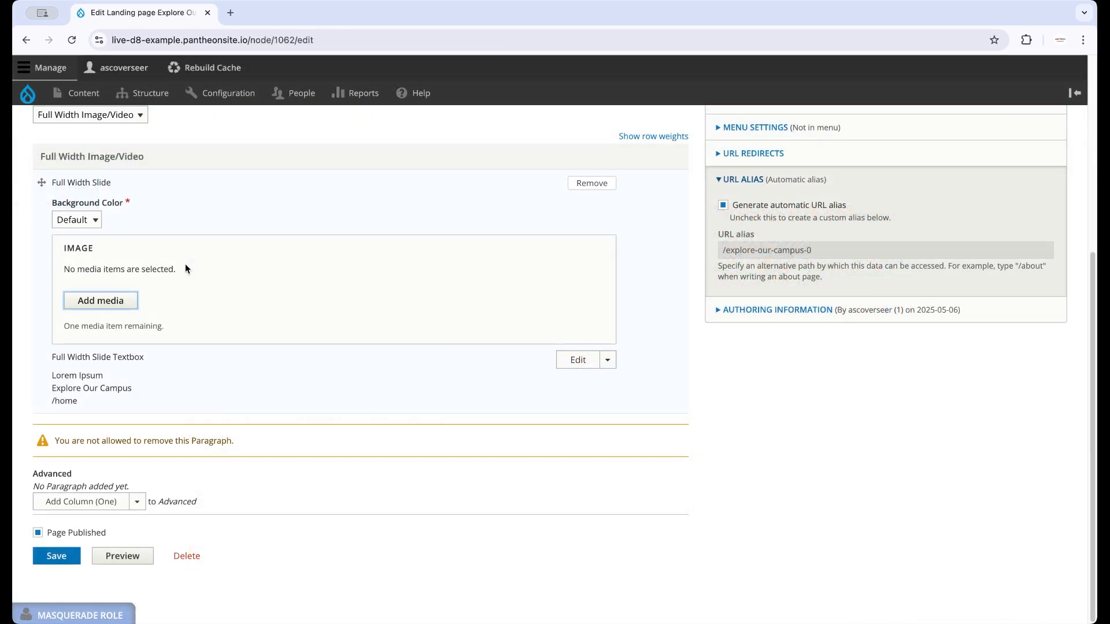
Step: Insert the local video hero-video-clip_2.mp4 as the full width slide's media
{"action": "left_click", "coordinate": [77, 305]}
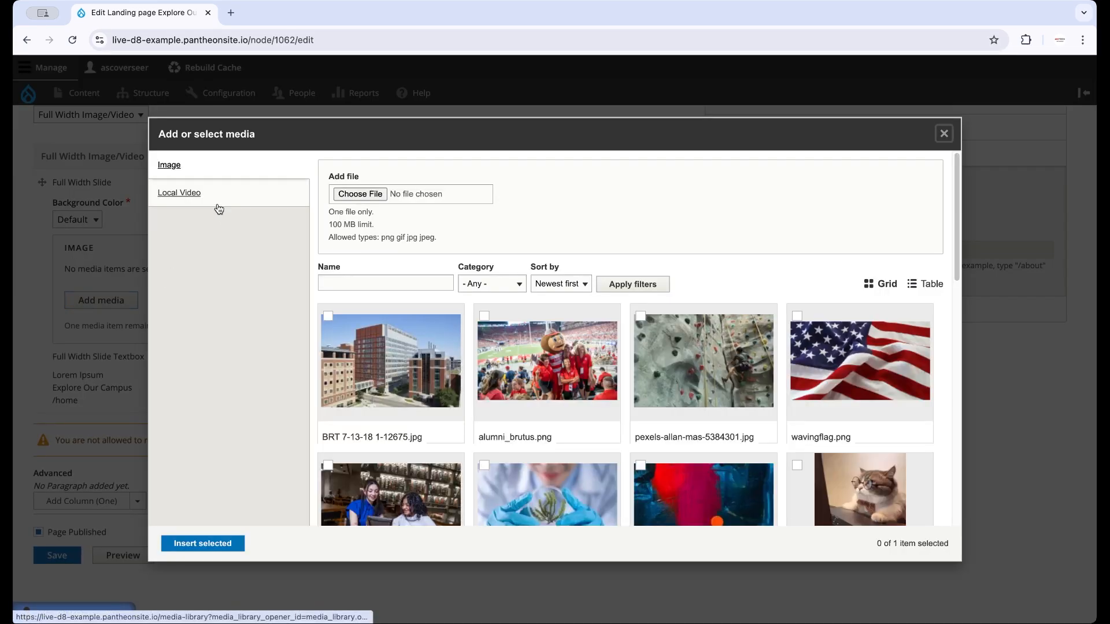
{"action": "left_click", "coordinate": [216, 200]}
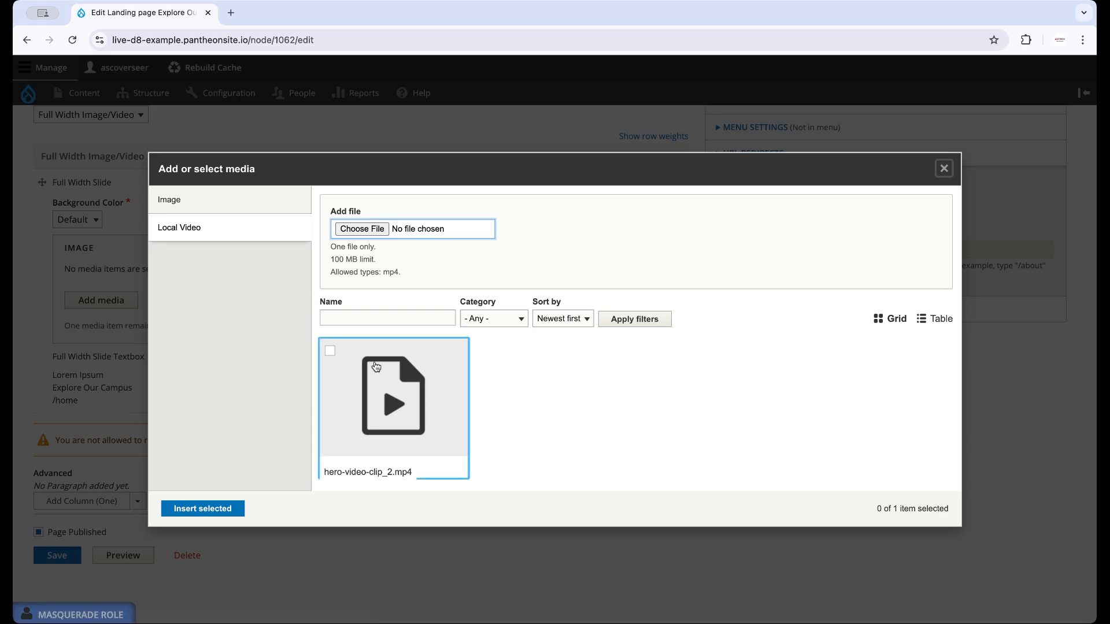
{"action": "left_click", "coordinate": [375, 367]}
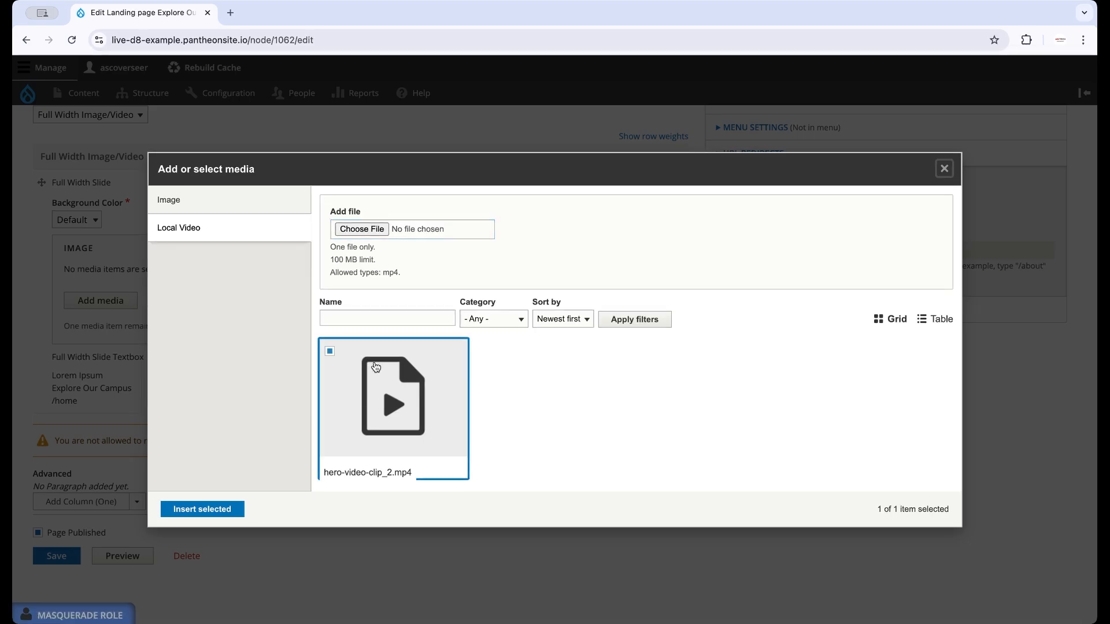
{"action": "left_click", "coordinate": [198, 511]}
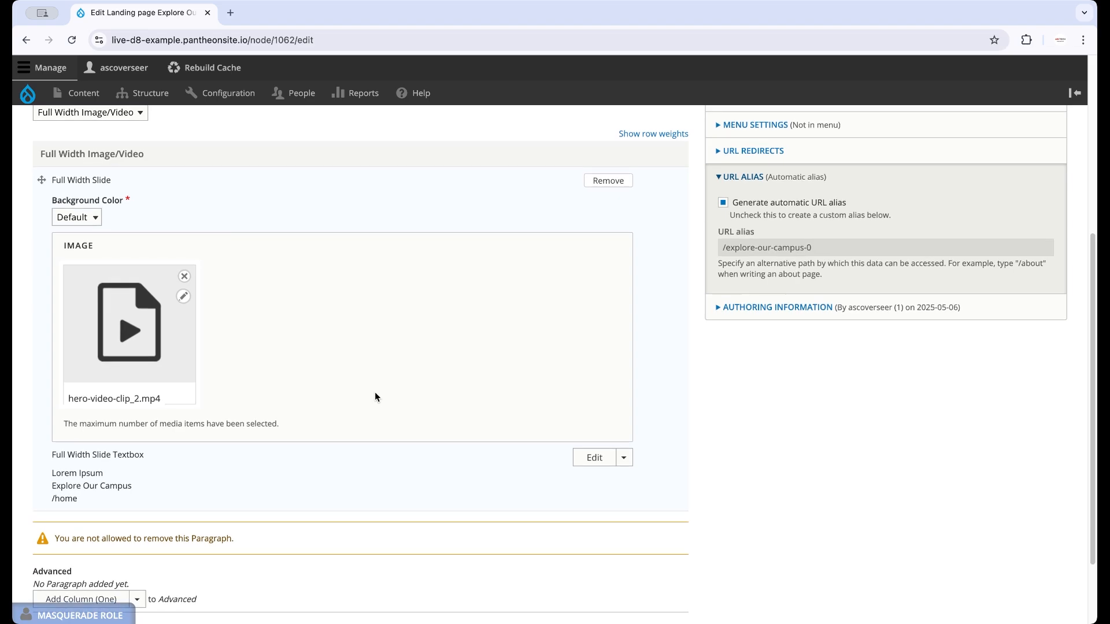
{"action": "scroll", "coordinate": [375, 393], "scroll_direction": "down", "scroll_amount": 1}
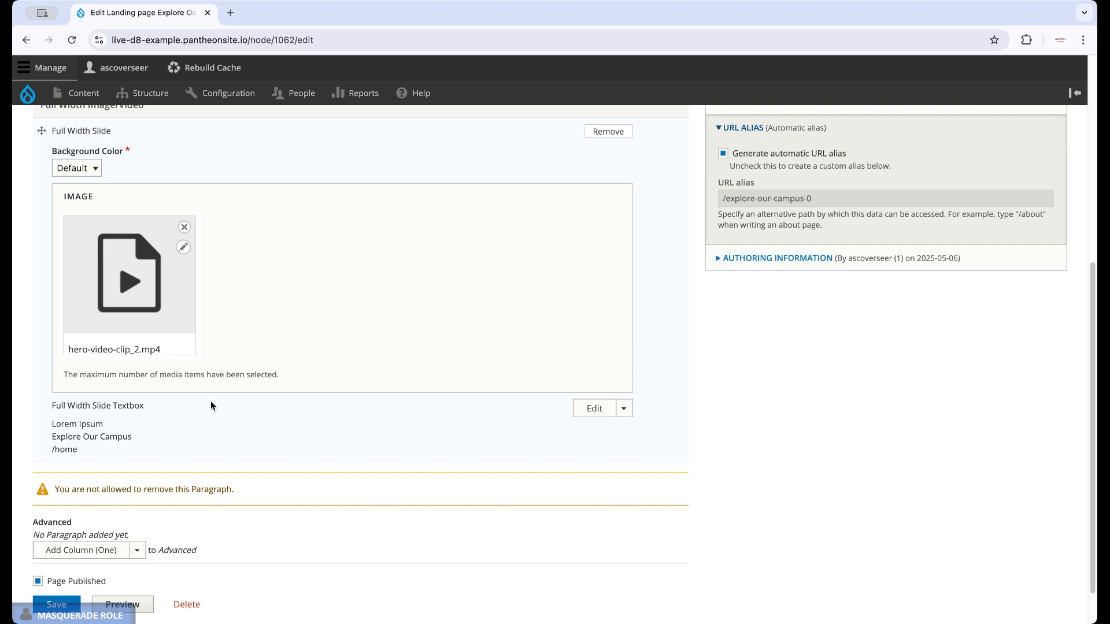
Step: Open the full width slide textbox for editing
{"action": "left_click", "coordinate": [592, 414]}
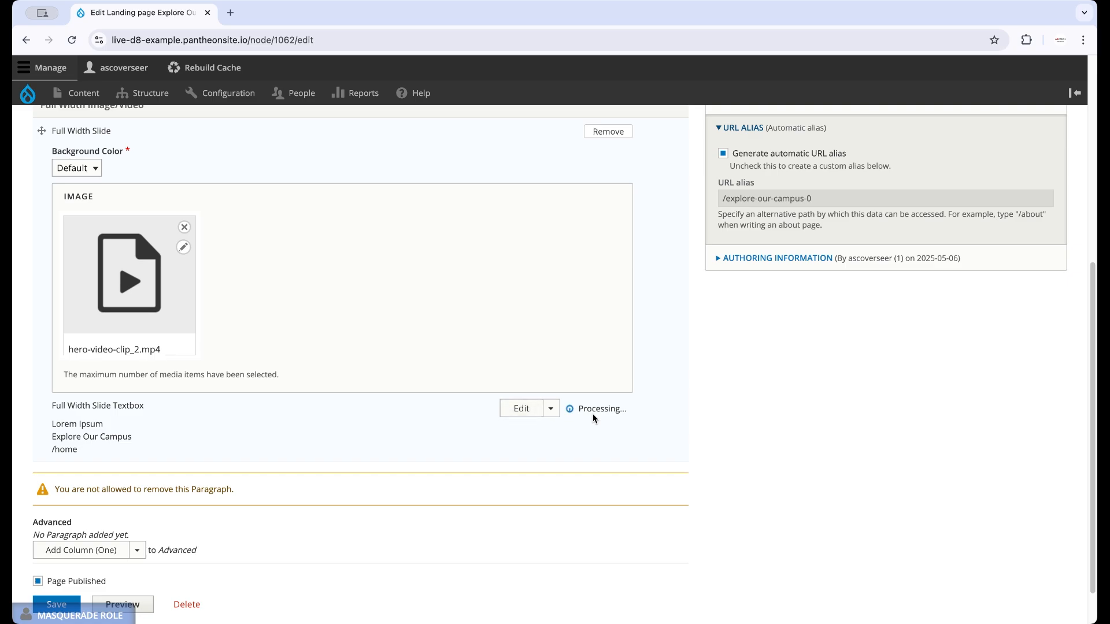
{"action": "scroll", "coordinate": [247, 398], "scroll_direction": "down", "scroll_amount": 3}
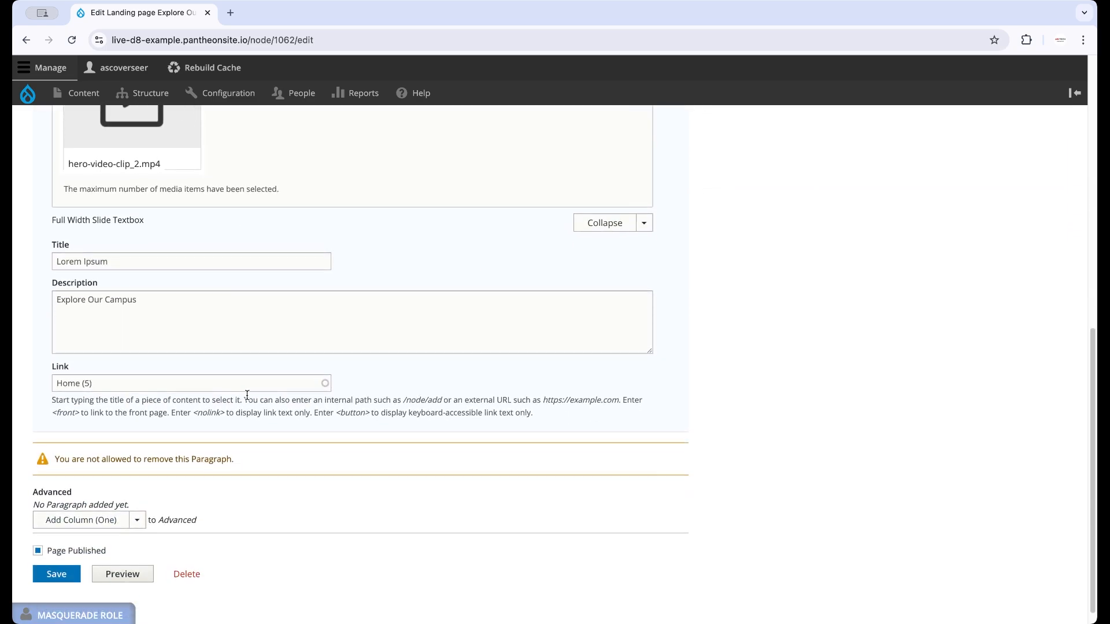
{"action": "scroll", "coordinate": [247, 395], "scroll_direction": "up", "scroll_amount": 3}
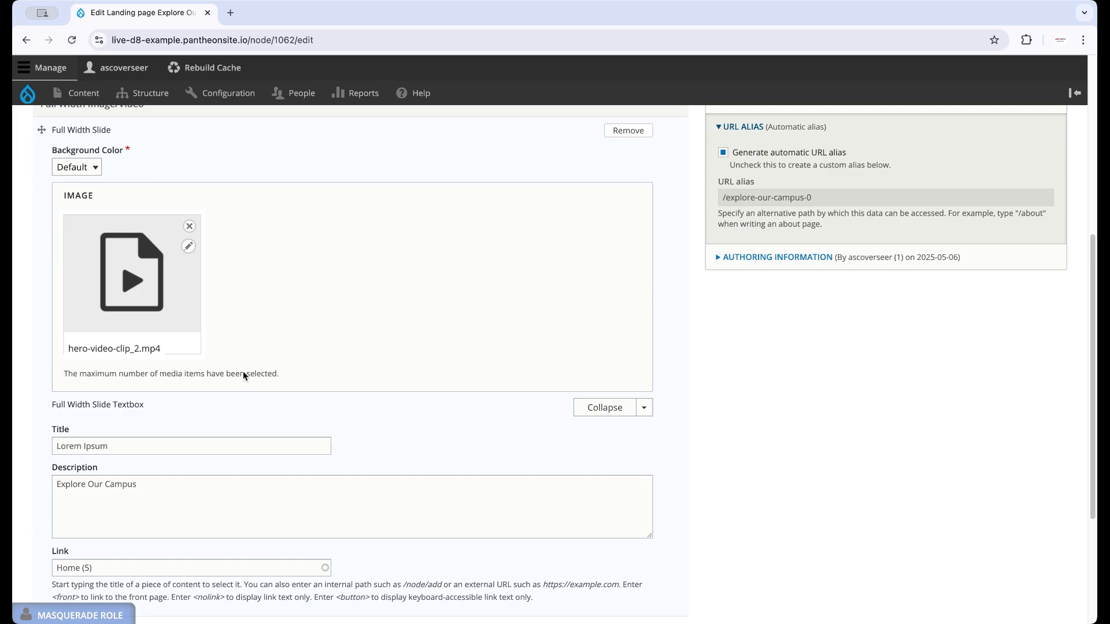
Step: Review the description in the details of the local video hero-video-clip_2.mp4 and save the video's details
{"action": "left_click", "coordinate": [189, 245]}
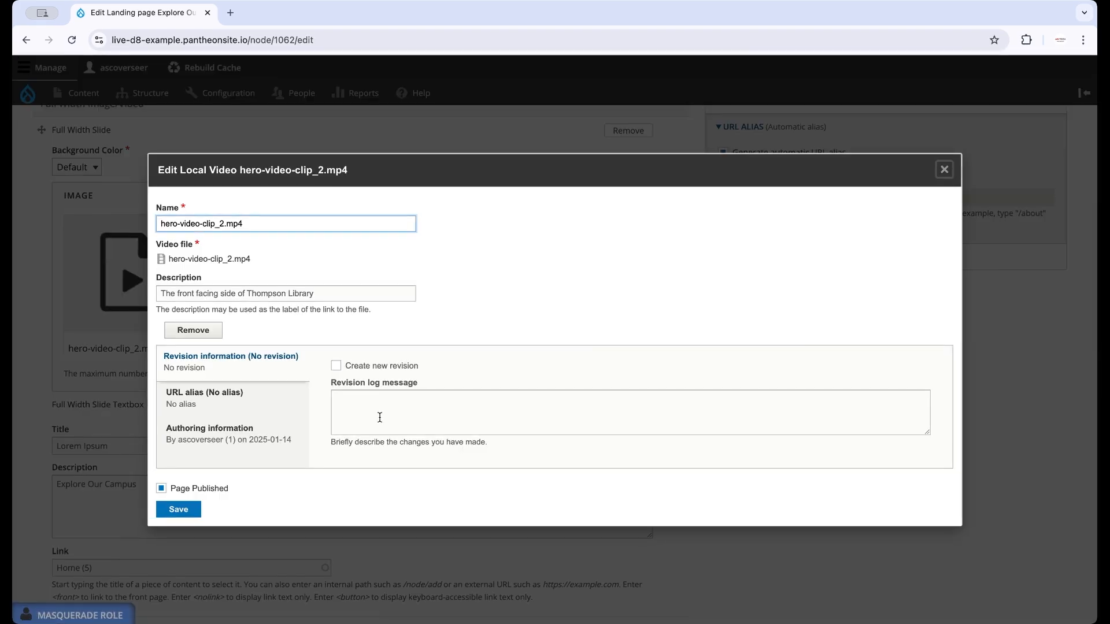
{"action": "double_click", "coordinate": [337, 292]}
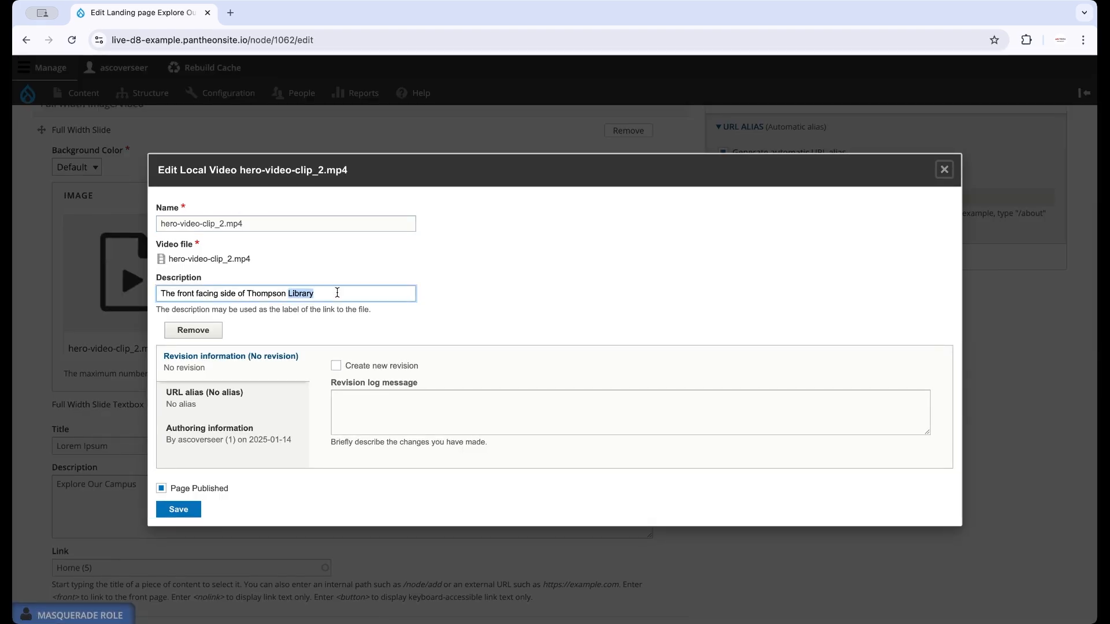
{"action": "triple_click", "coordinate": [337, 292]}
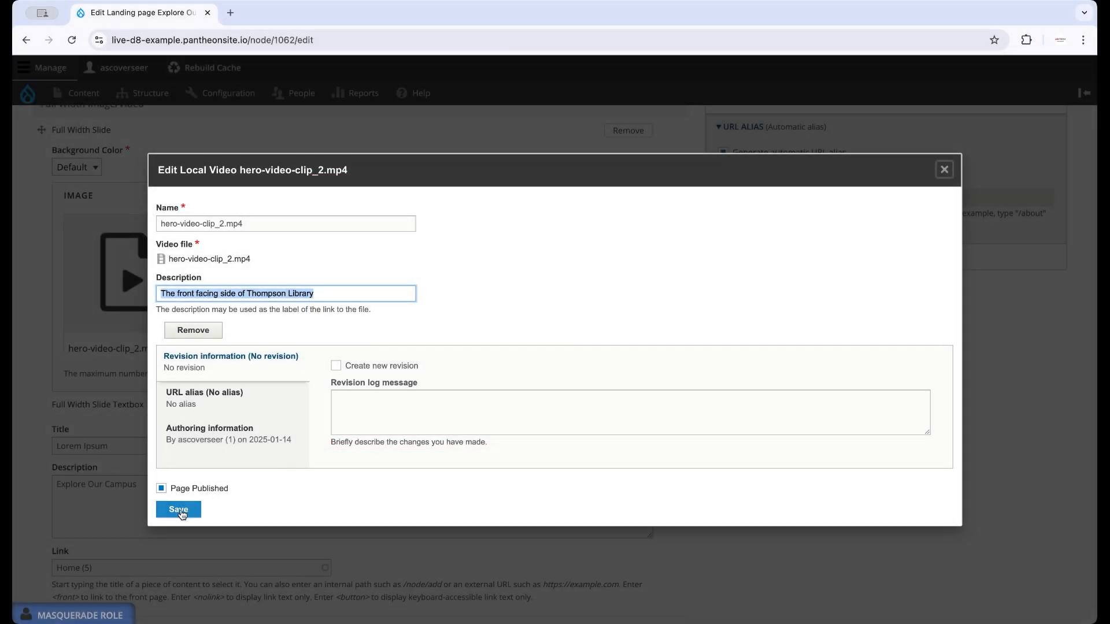
{"action": "left_click", "coordinate": [179, 510]}
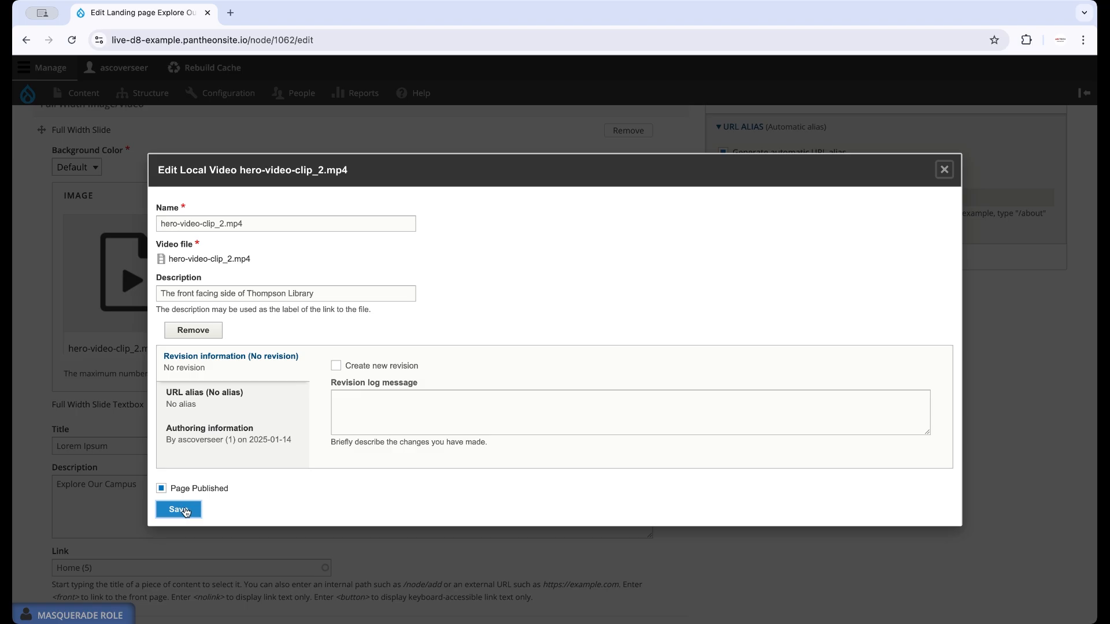
{"action": "left_click", "coordinate": [180, 511]}
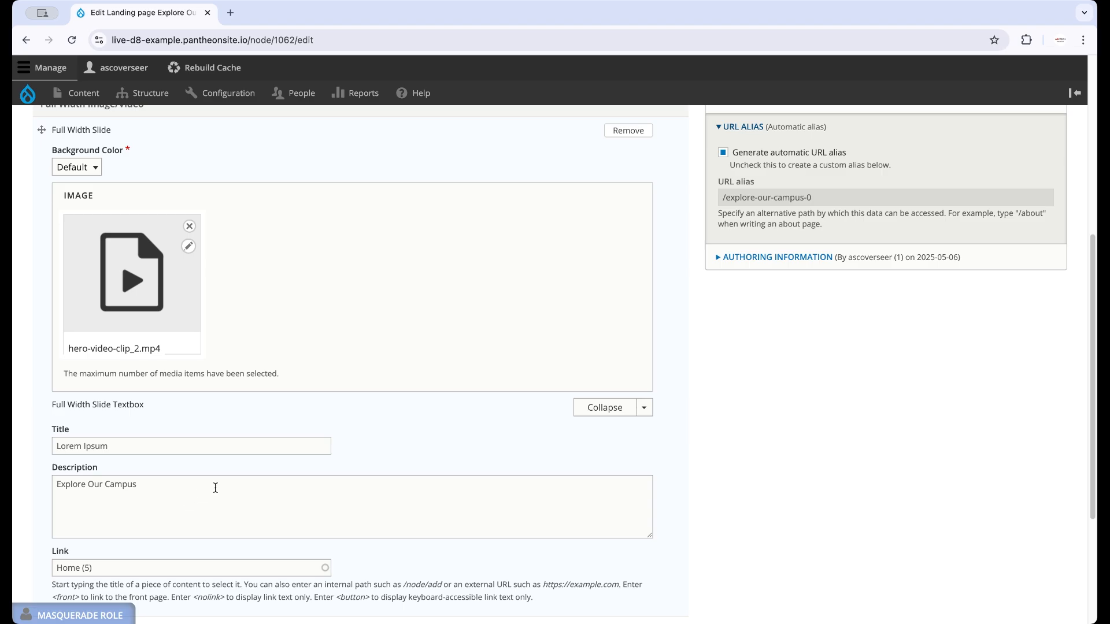
Step: Clear the link of the full width slide textbox, save the landing page and view its video hero
{"action": "scroll", "coordinate": [228, 482], "scroll_direction": "down", "scroll_amount": 5}
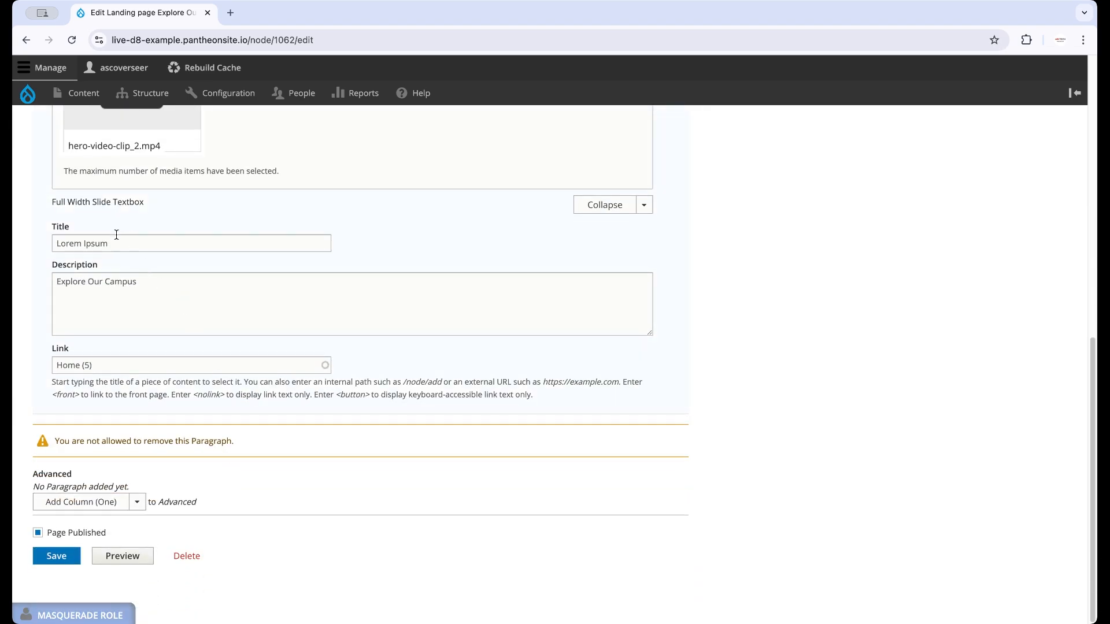
{"action": "triple_click", "coordinate": [144, 372]}
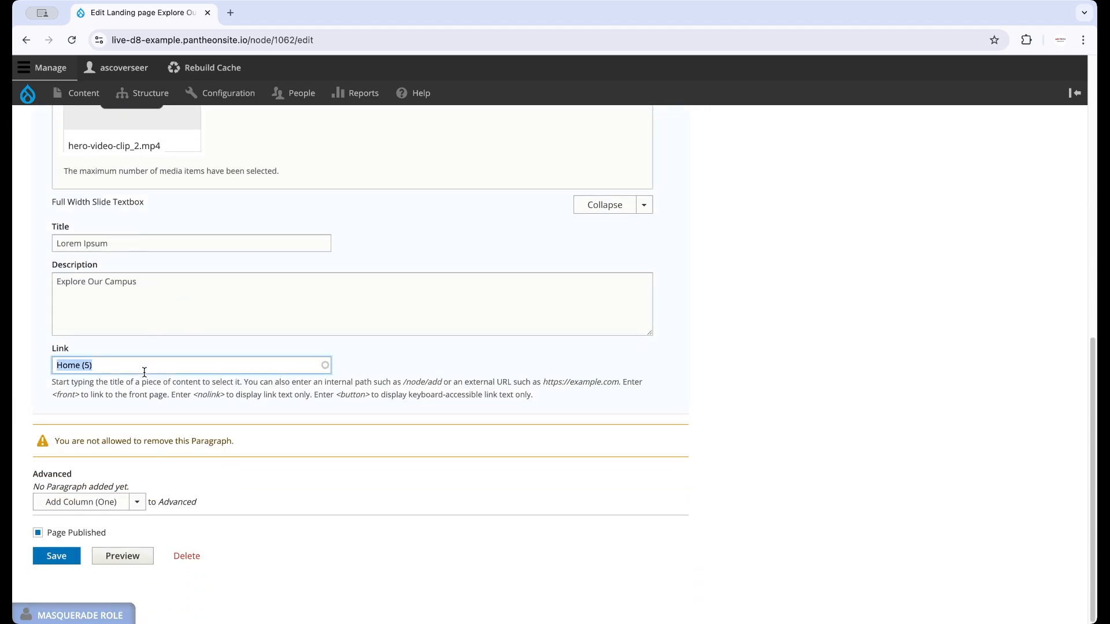
{"action": "key", "text": "BackSpace"}
{"action": "left_click", "coordinate": [60, 557]}
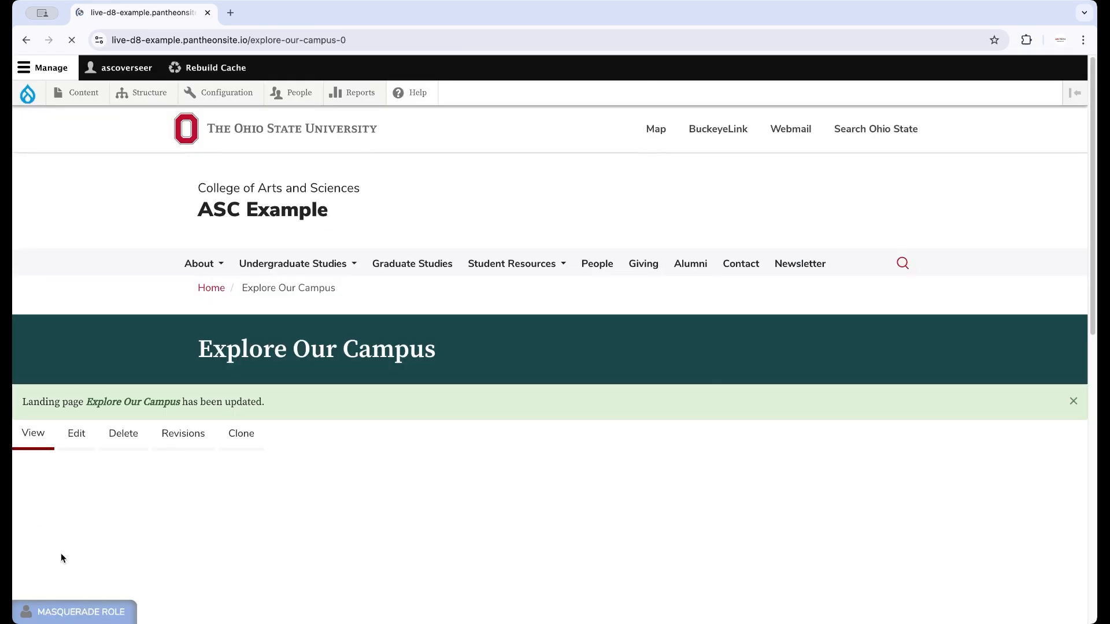
{"action": "scroll", "coordinate": [87, 522], "scroll_direction": "down", "scroll_amount": 10}
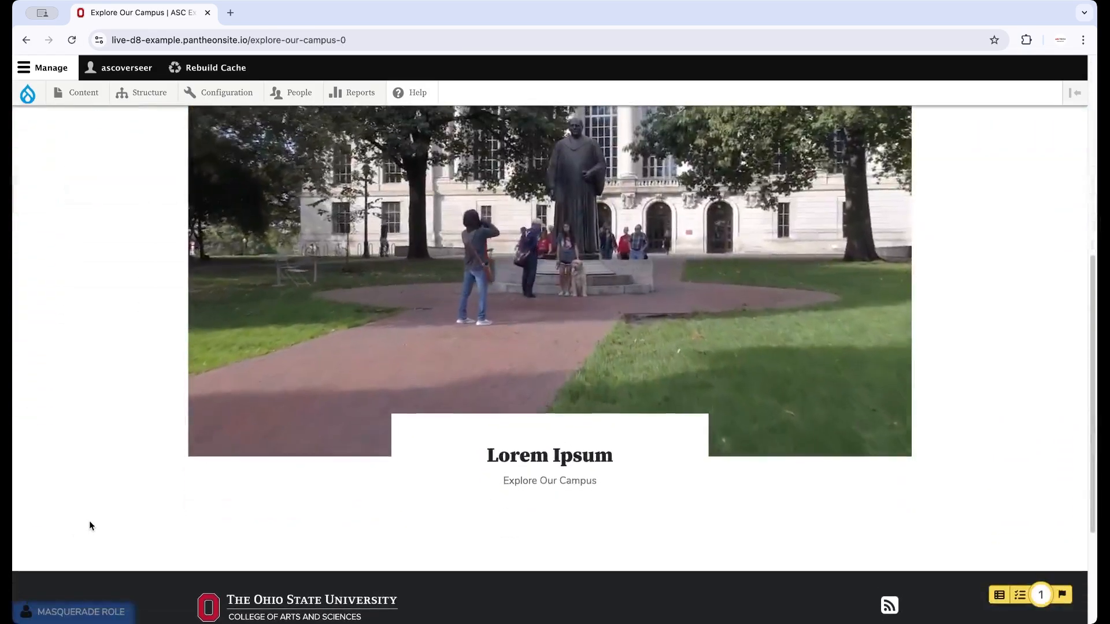